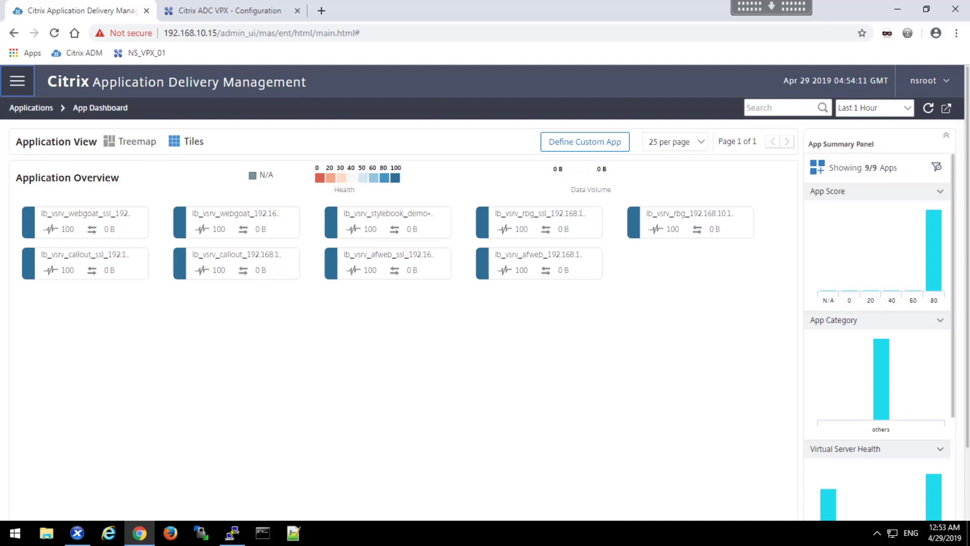
Open the navigation menu beside the App Dashboard.
{"action": "left_click", "coordinate": [17, 83]}
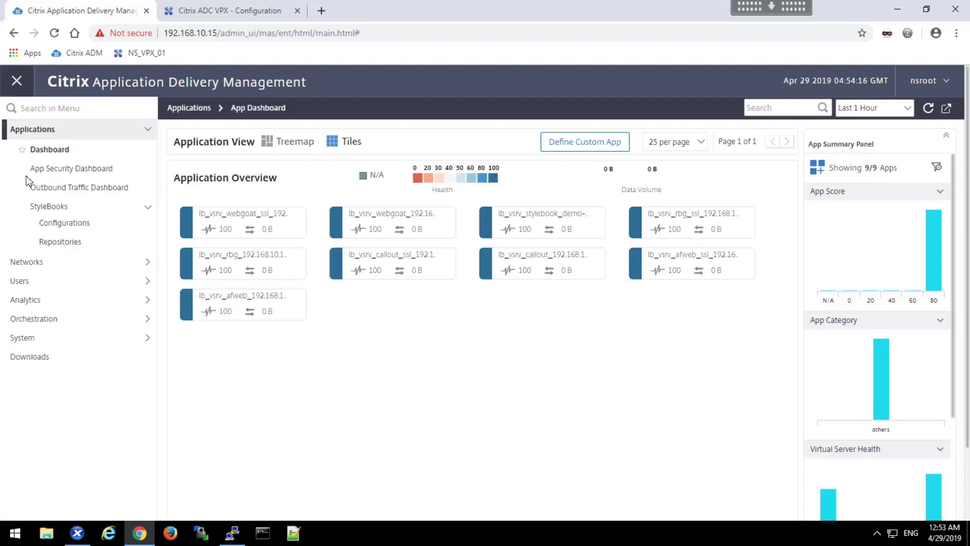
Go to Networks > Configuration Jobs > Maintenance Jobs, which shows an empty job list.
{"action": "left_click", "coordinate": [34, 263]}
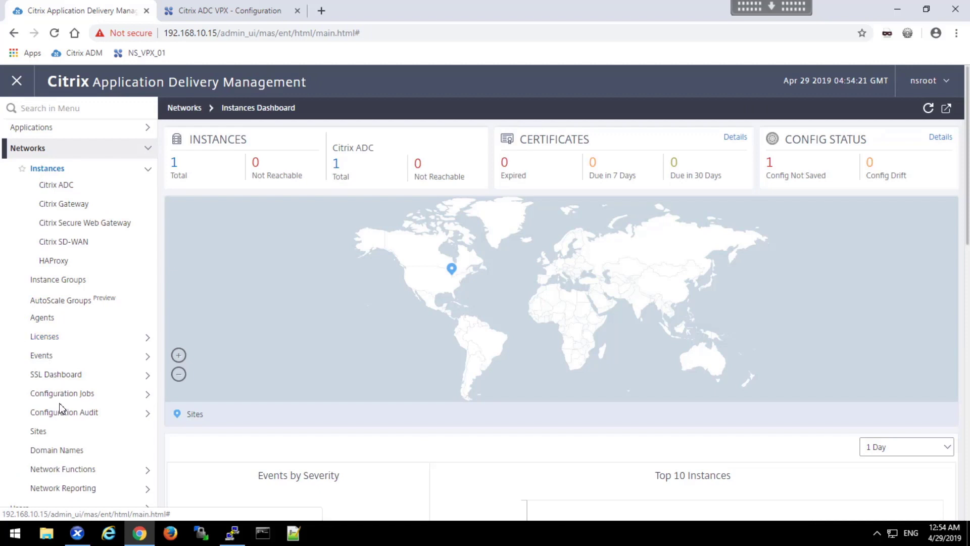
{"action": "left_click", "coordinate": [64, 397]}
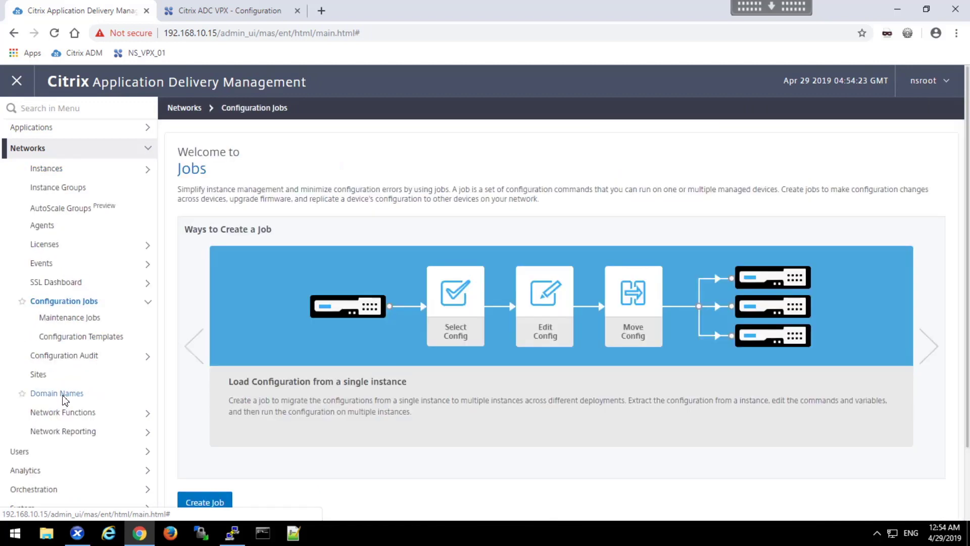
{"action": "left_click", "coordinate": [77, 319]}
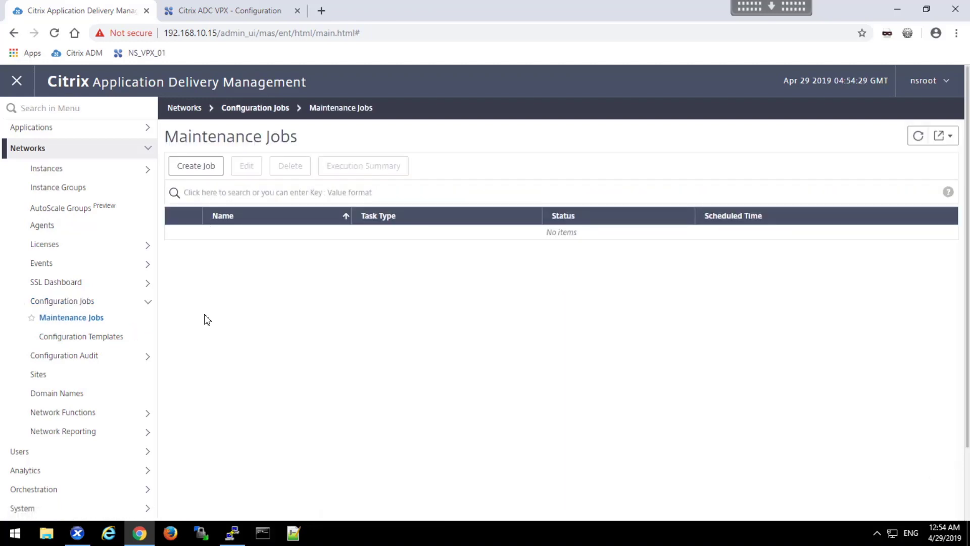
Review the Citrix ADC, ADC SDX and SD-WAN WO configuration templates, then return to Configuration Jobs.
{"action": "left_click", "coordinate": [95, 338]}
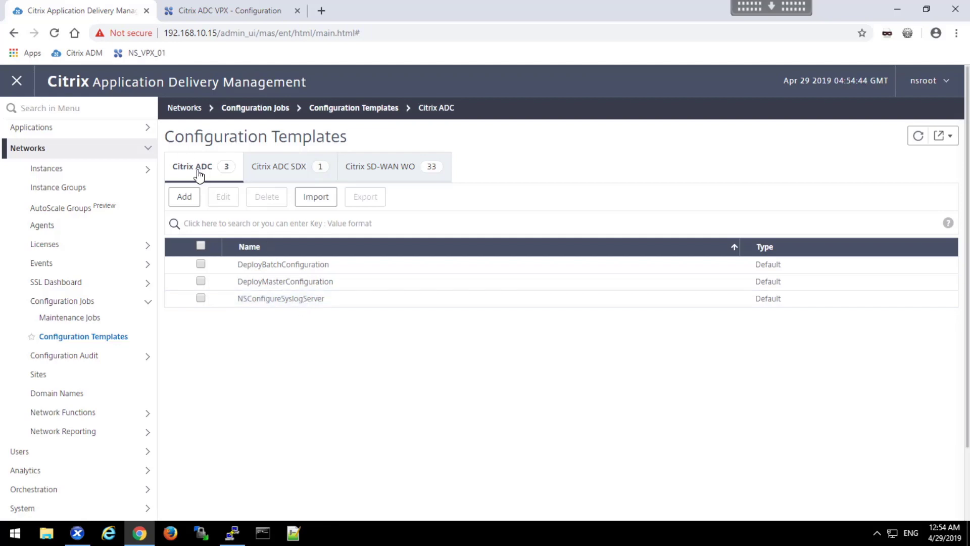
{"action": "left_click", "coordinate": [284, 179]}
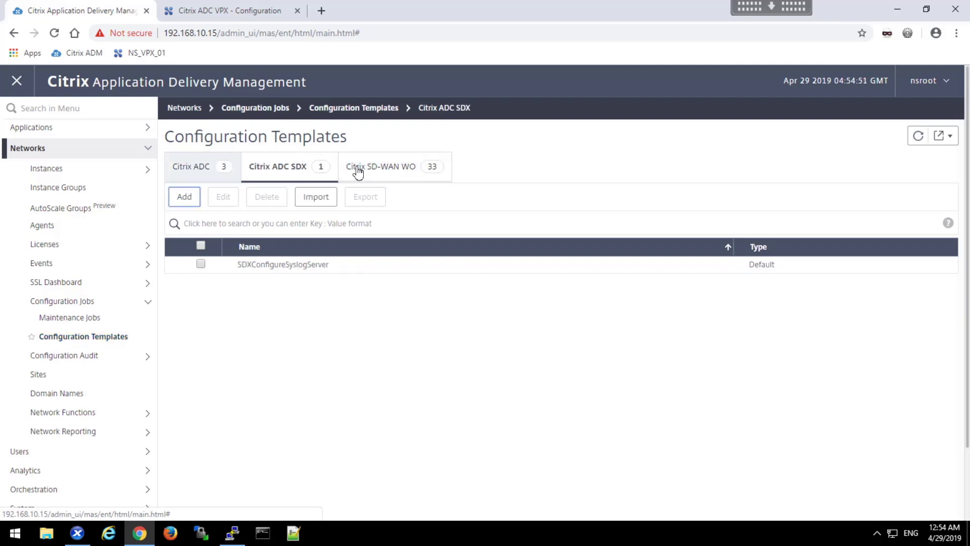
{"action": "left_click", "coordinate": [381, 171]}
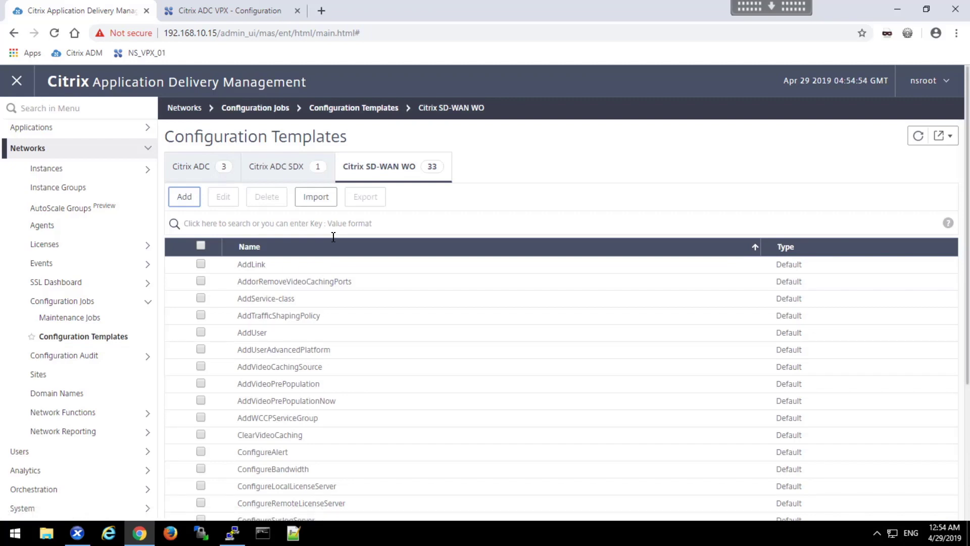
{"action": "left_click", "coordinate": [84, 303]}
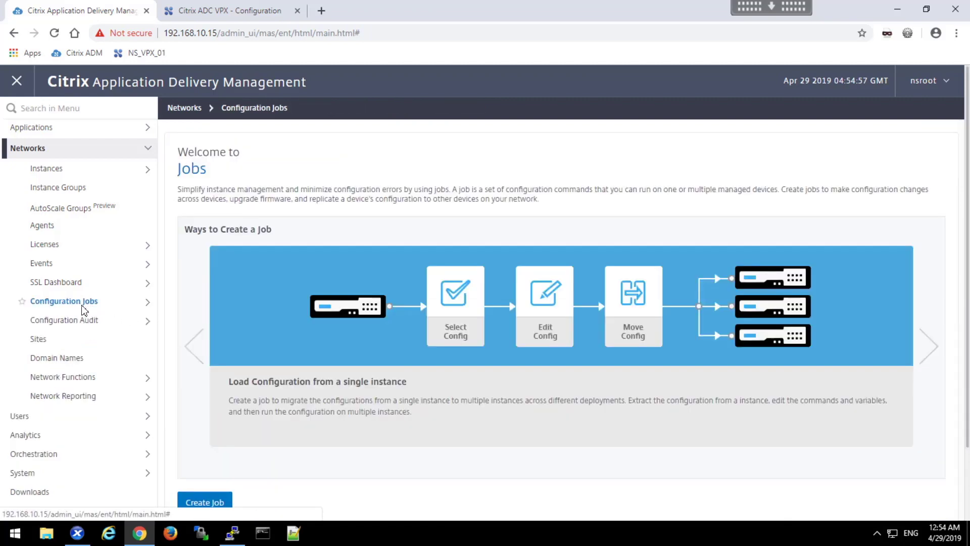
Create a new job named syslog_job with Citrix ADC as the instance type.
{"action": "left_click", "coordinate": [204, 505]}
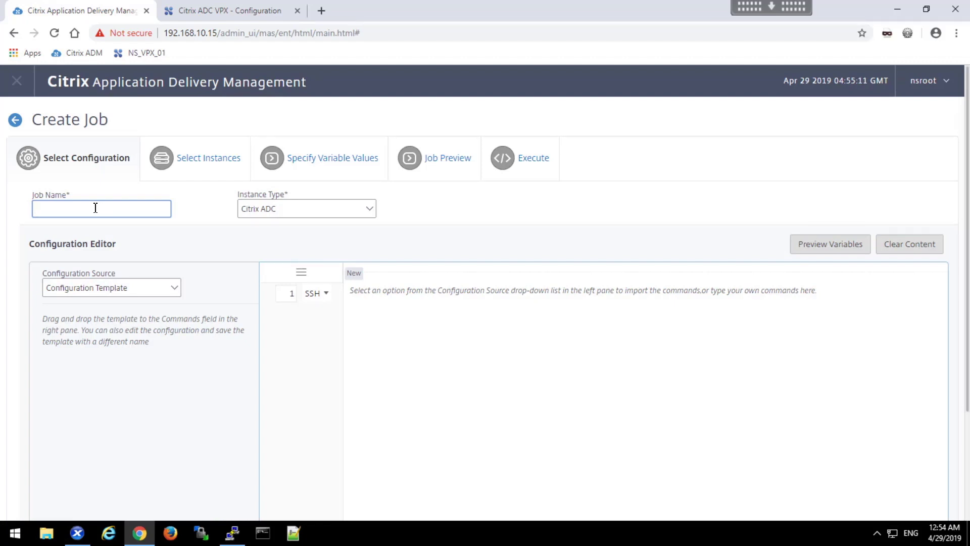
{"action": "type", "text": "syslog_job"}
{"action": "left_click", "coordinate": [348, 208]}
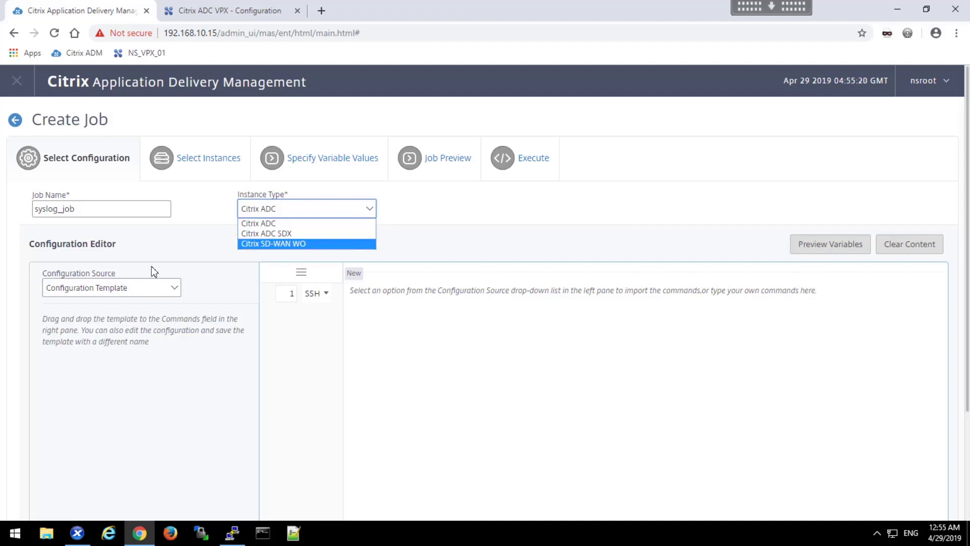
{"action": "left_click", "coordinate": [299, 225]}
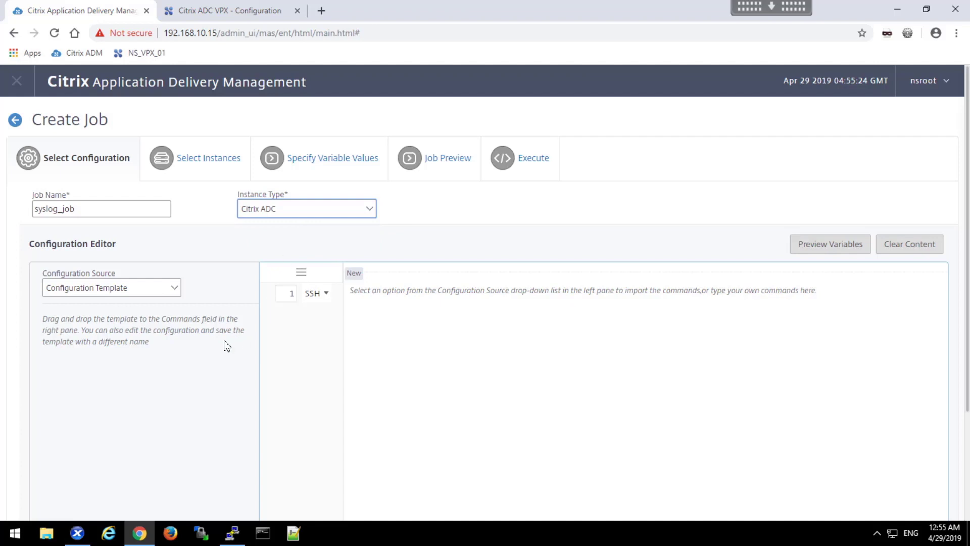
Load the NSConfigureSyslogServer inbuilt template's three commands into the job and continue to instance selection.
{"action": "left_click", "coordinate": [148, 295]}
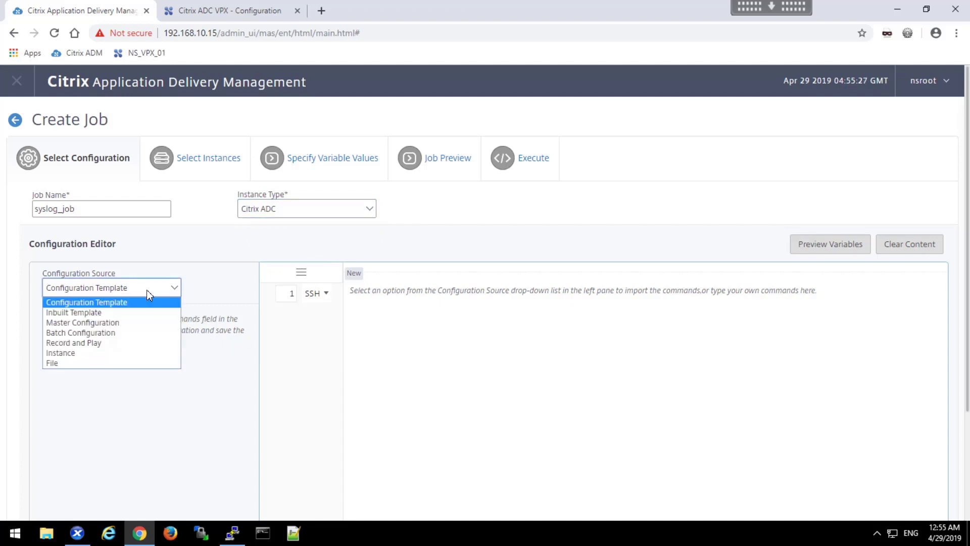
{"action": "left_click", "coordinate": [129, 316]}
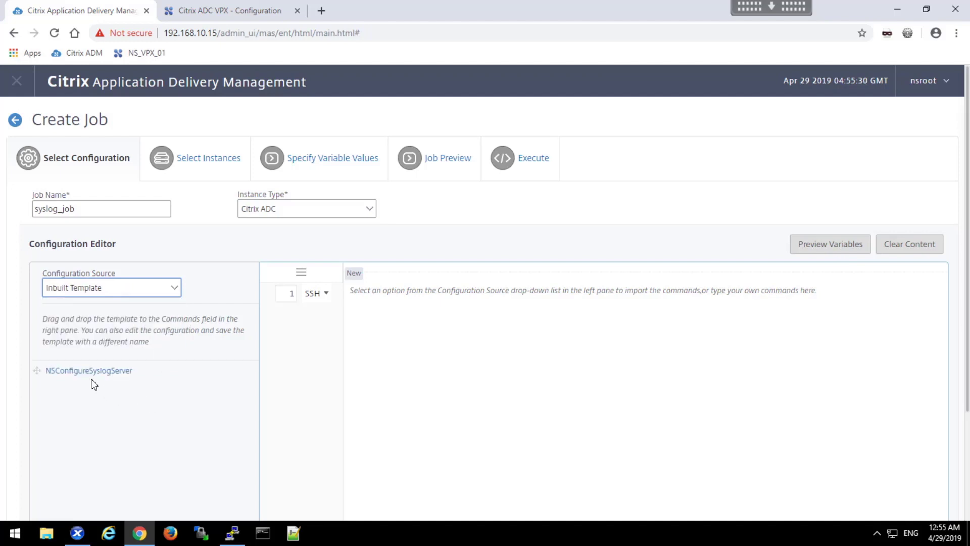
{"action": "left_click_drag", "start_coordinate": [89, 374], "coordinate": [518, 381]}
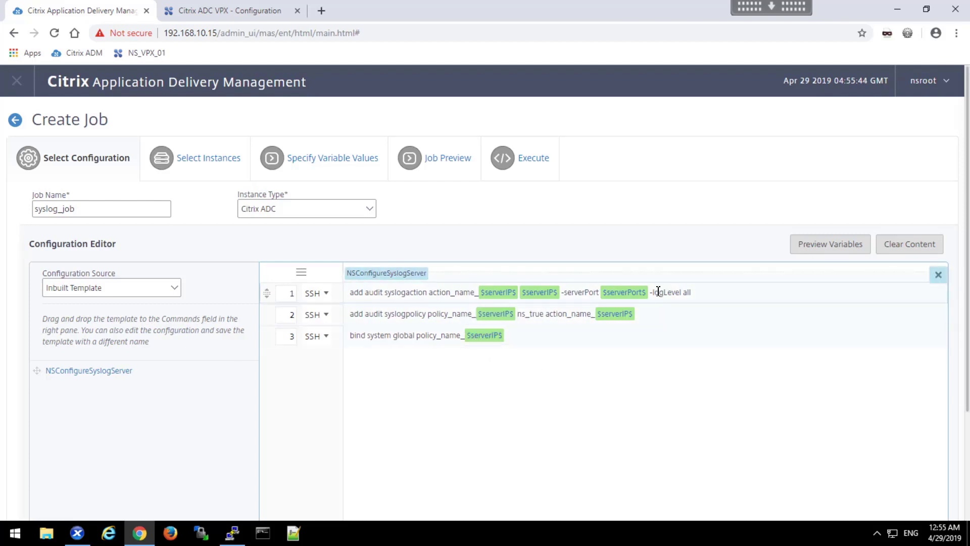
{"action": "scroll", "coordinate": [457, 424], "scroll_direction": "down", "scroll_amount": 3}
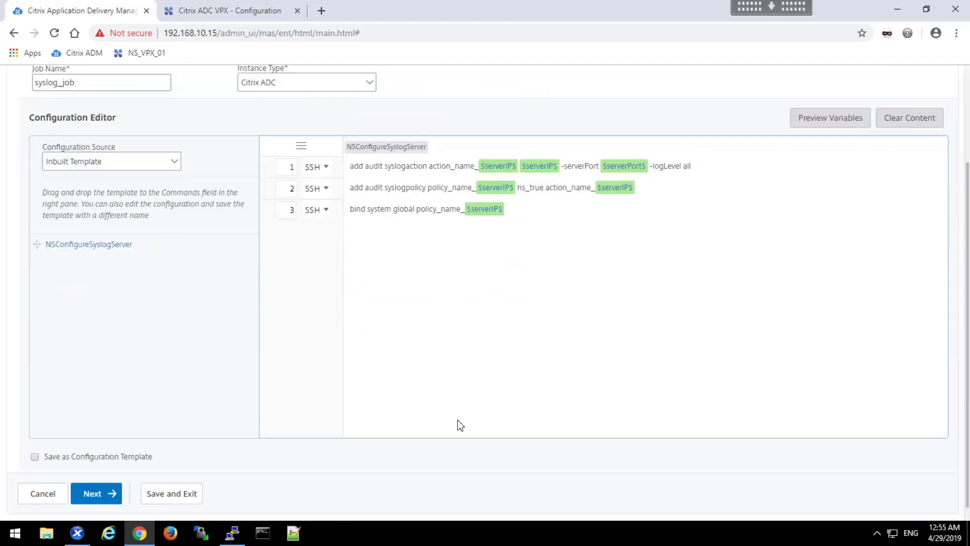
{"action": "left_click", "coordinate": [106, 502]}
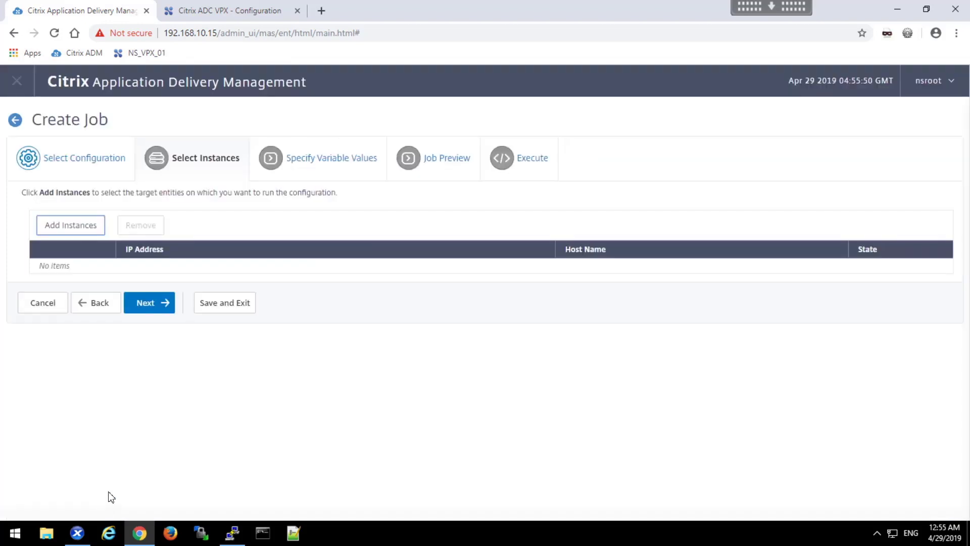
Add instance 192.168.10.101 (ns_vpx_01) as the job's target and continue to variable values.
{"action": "left_click", "coordinate": [56, 232]}
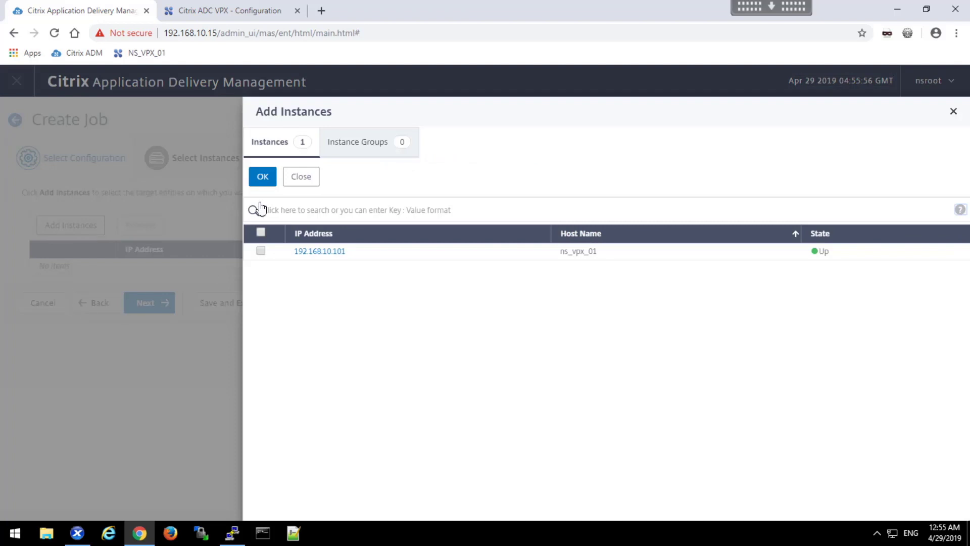
{"action": "left_click", "coordinate": [261, 252]}
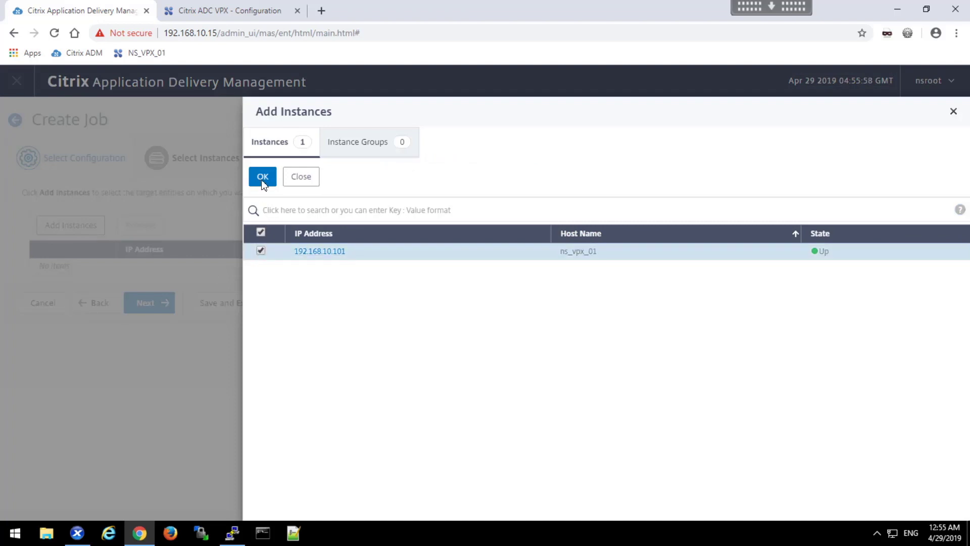
{"action": "left_click", "coordinate": [263, 180]}
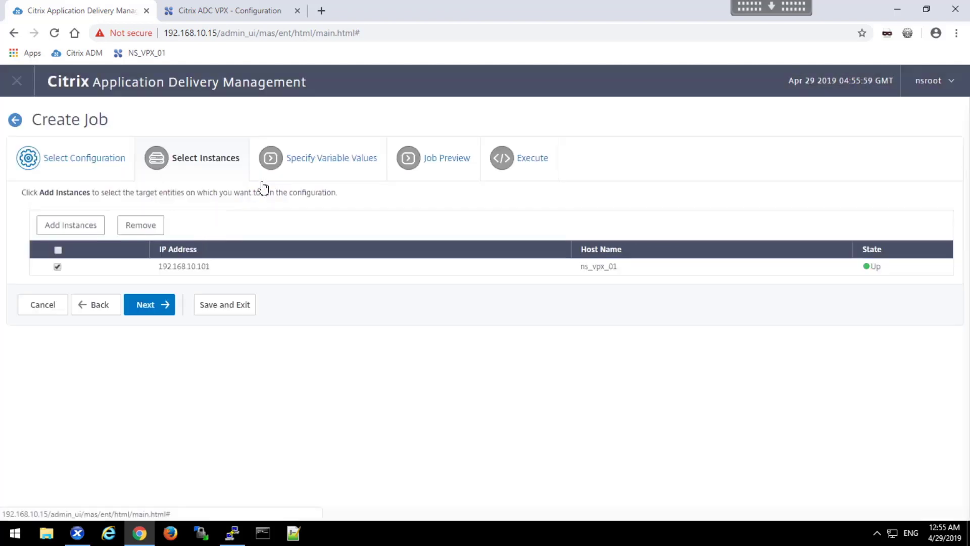
{"action": "left_click", "coordinate": [157, 309]}
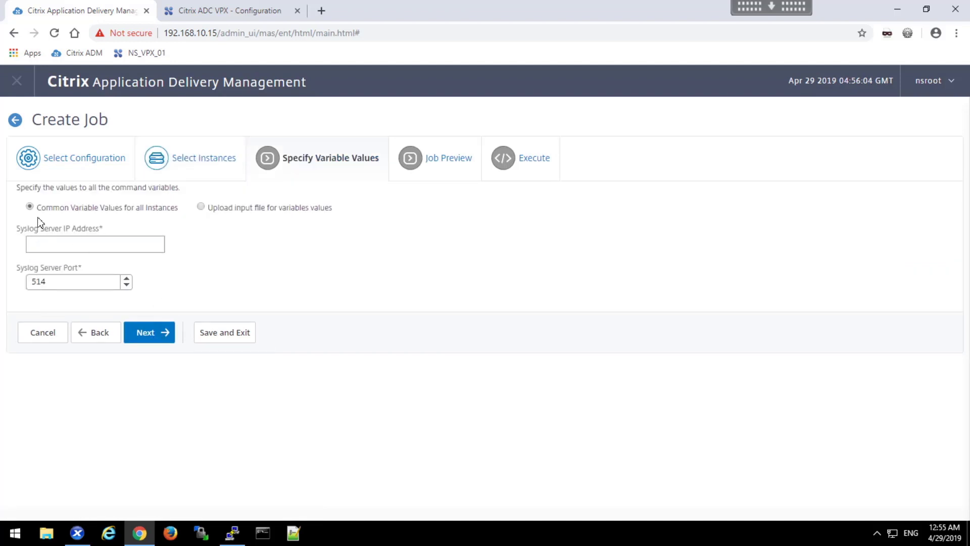
Set the syslog server IP to 192.168.10.15 with port 514 and preview the commands.
{"action": "left_click", "coordinate": [79, 247]}
{"action": "type", "text": "1"}
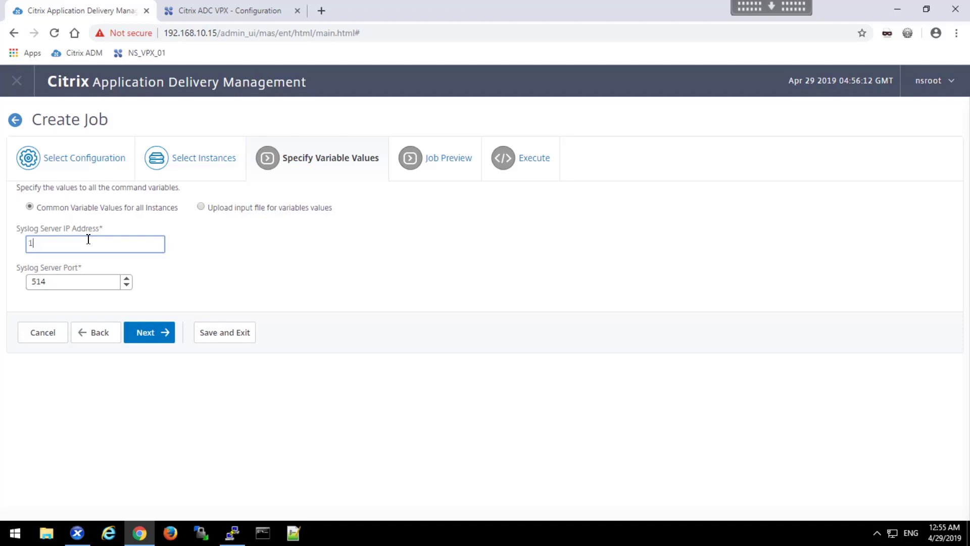
{"action": "type", "text": "92.168.10"}
{"action": "type", "text": "15"}
{"action": "key", "text": "Left"}
{"action": "key", "text": "Left"}
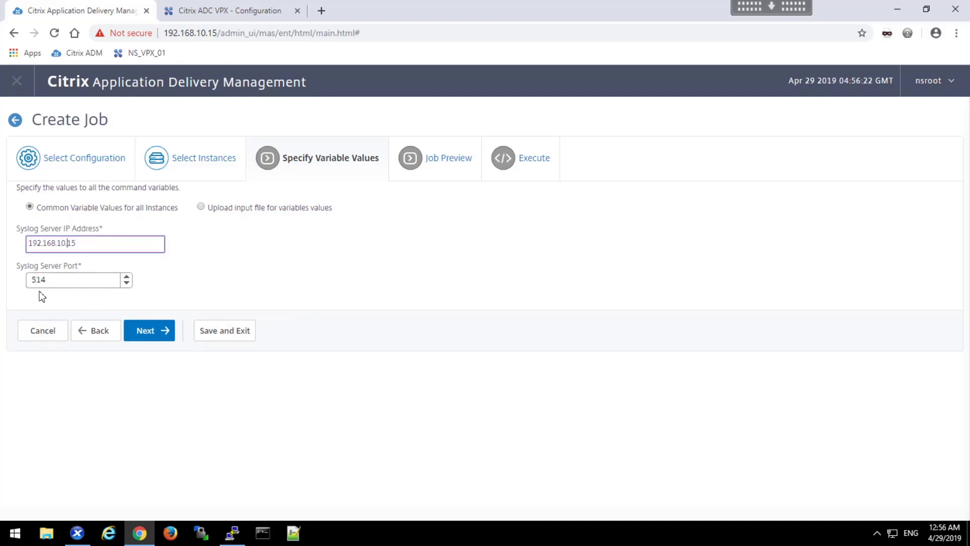
{"action": "left_click", "coordinate": [153, 336]}
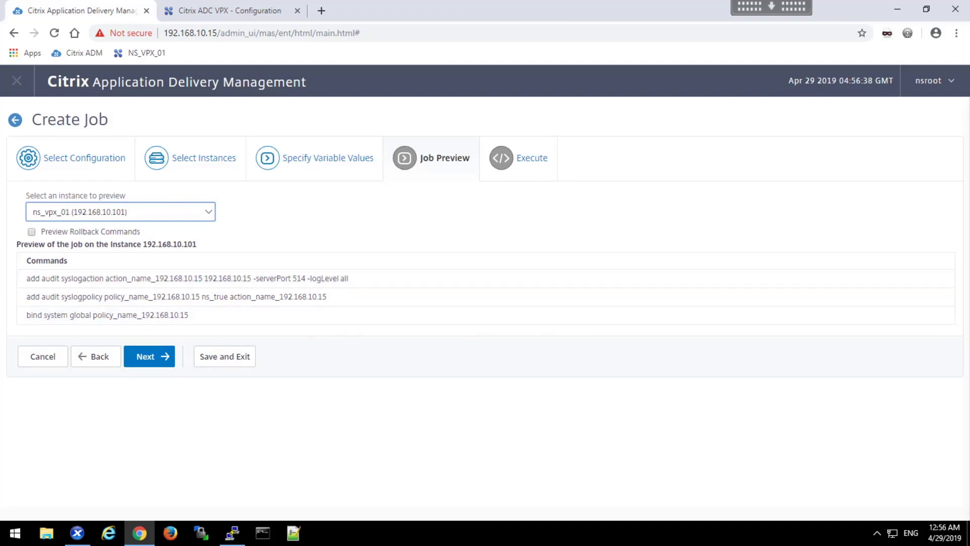
Keep 'Ignore error and continue' on command failure and set Execution Mode to Later.
{"action": "left_click", "coordinate": [149, 358]}
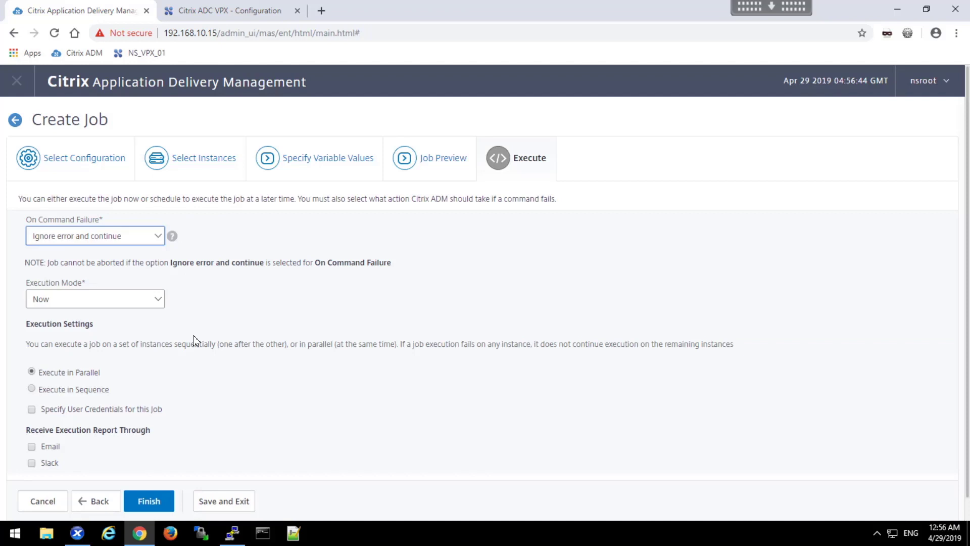
{"action": "left_click", "coordinate": [148, 241]}
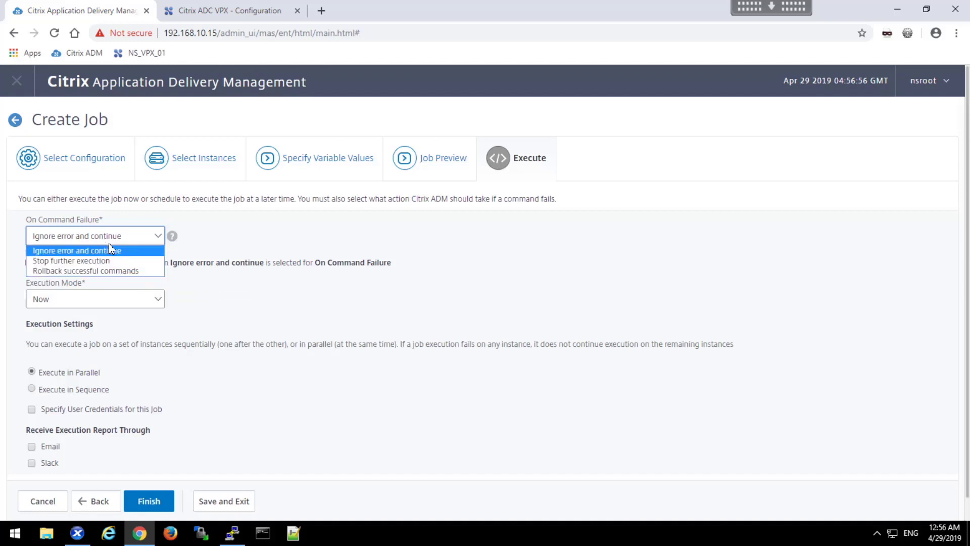
{"action": "left_click", "coordinate": [349, 318]}
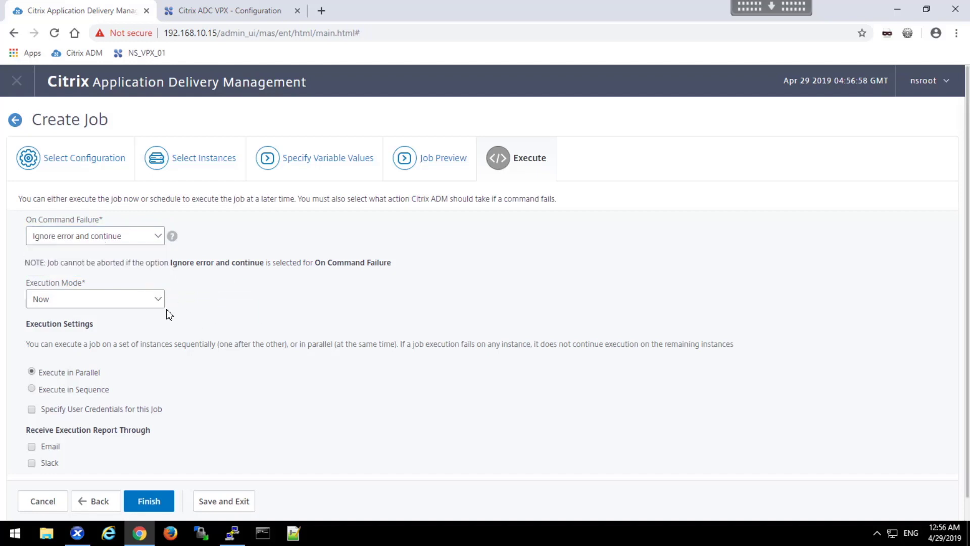
{"action": "left_click", "coordinate": [118, 305]}
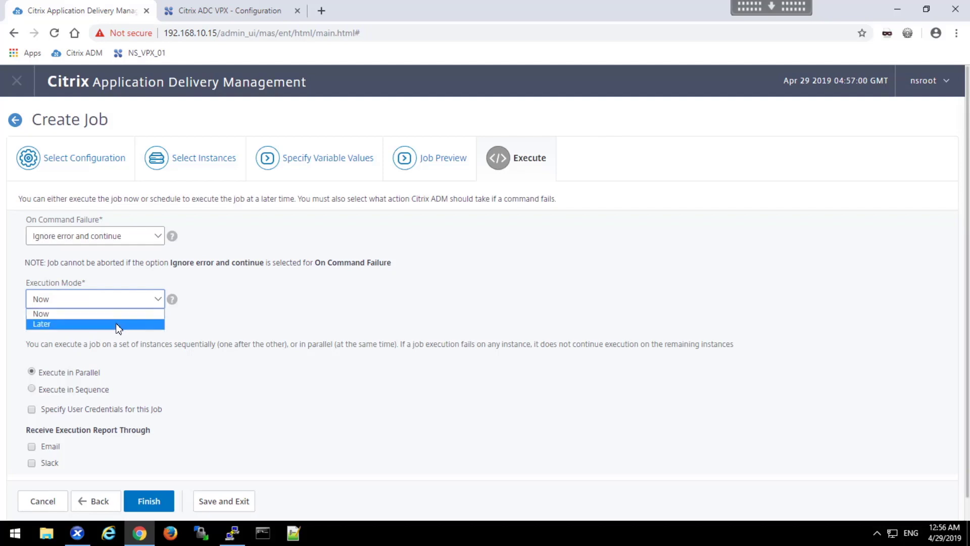
{"action": "left_click", "coordinate": [118, 326]}
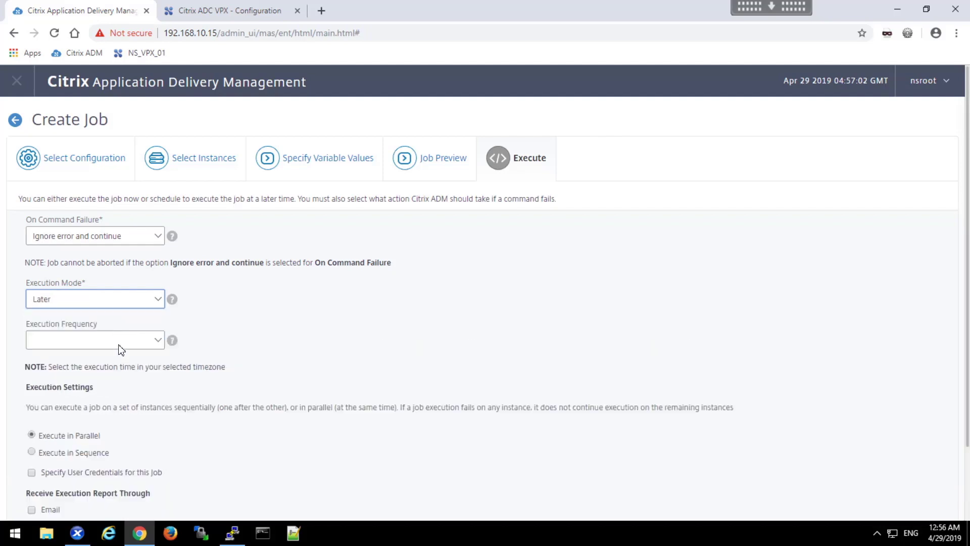
Set the execution frequency to Daily with a 09:00 AM start time.
{"action": "left_click", "coordinate": [118, 343]}
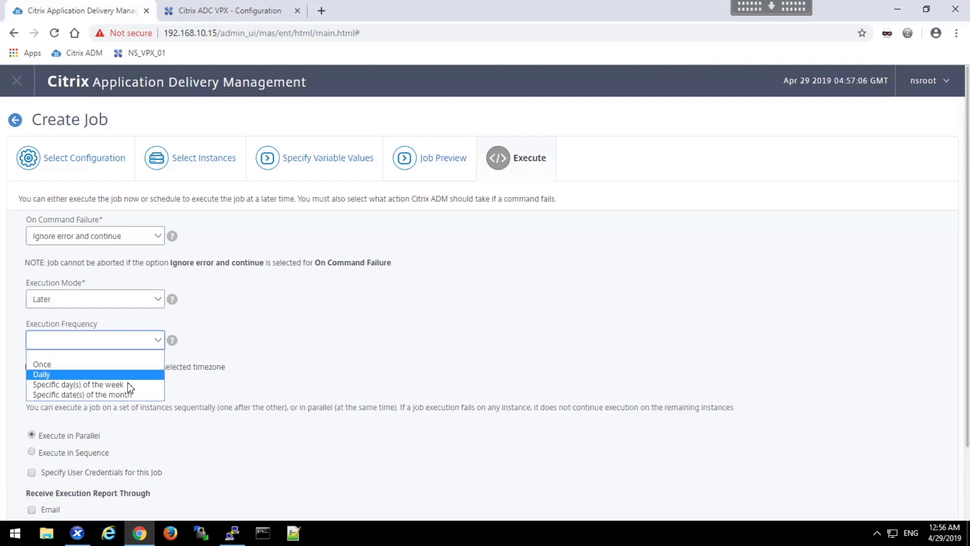
{"action": "left_click", "coordinate": [200, 360]}
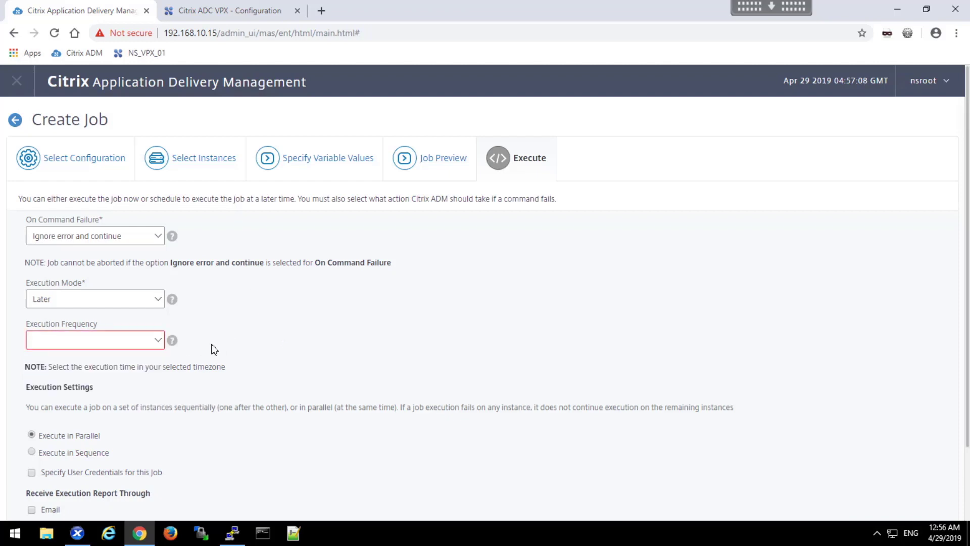
{"action": "left_click", "coordinate": [132, 342]}
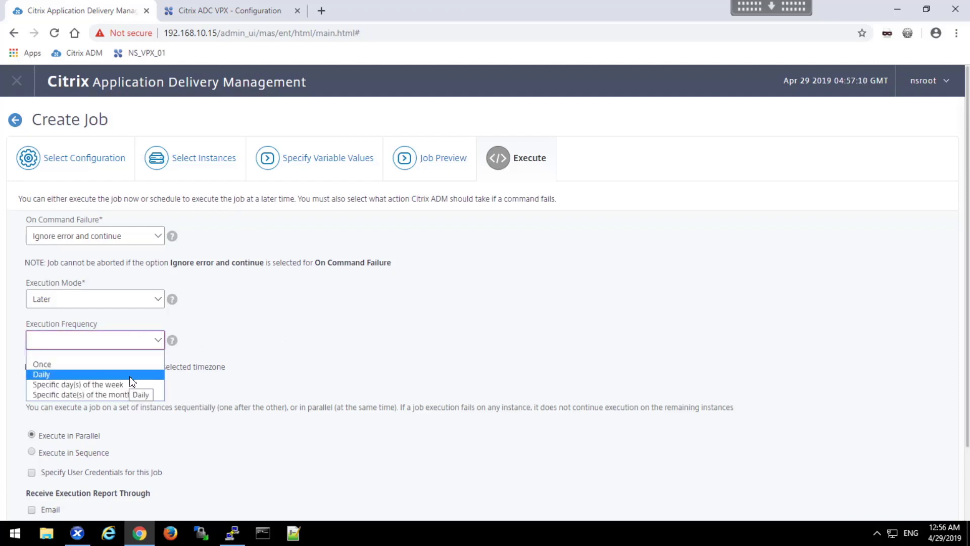
{"action": "left_click", "coordinate": [128, 378]}
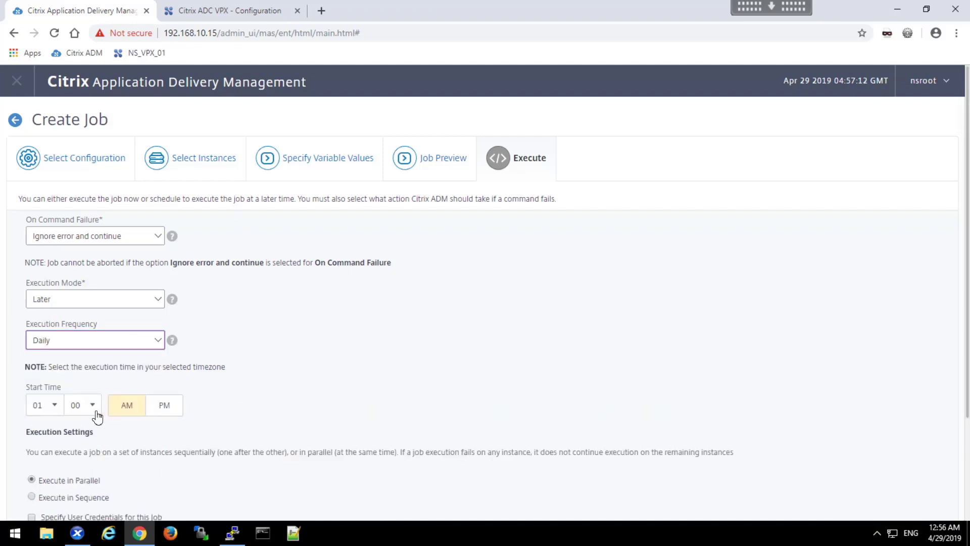
{"action": "left_click", "coordinate": [53, 406]}
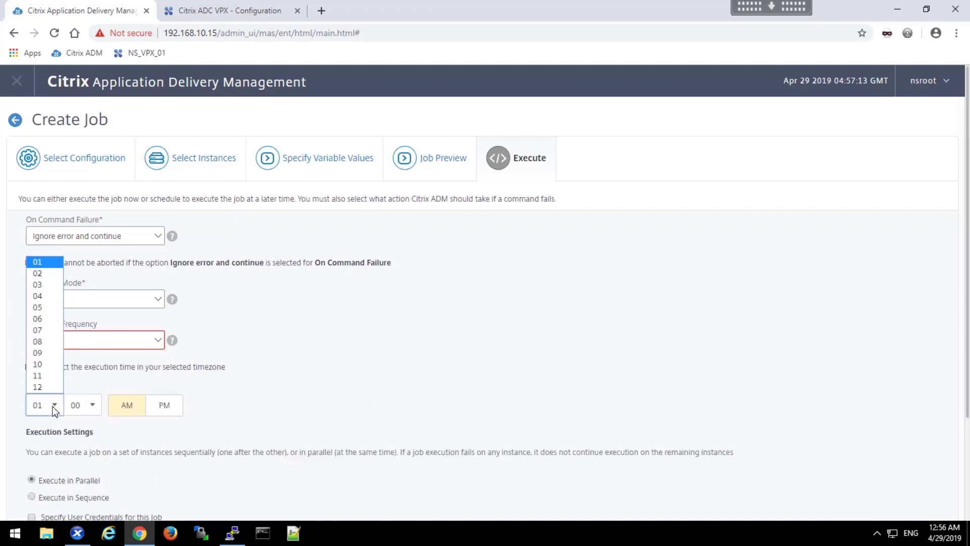
{"action": "left_click", "coordinate": [50, 353]}
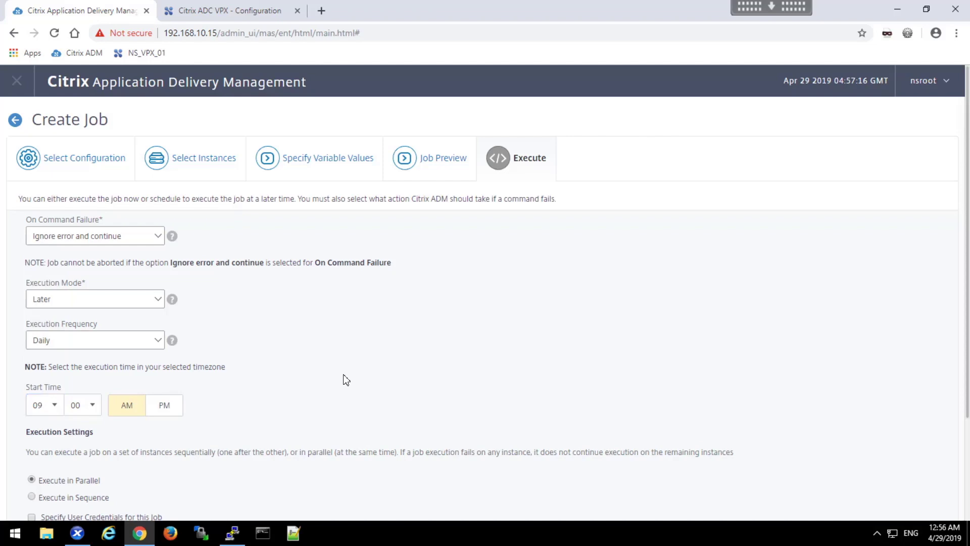
{"action": "scroll", "coordinate": [340, 386], "scroll_direction": "down", "scroll_amount": 3}
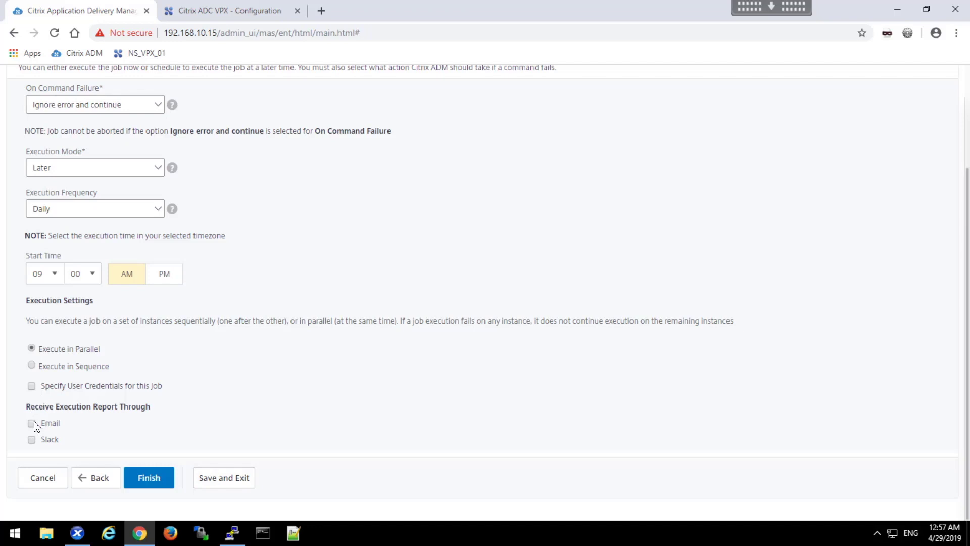
Finish the scheduled syslog_job, then reopen it from the Jobs list for editing.
{"action": "left_click", "coordinate": [138, 481]}
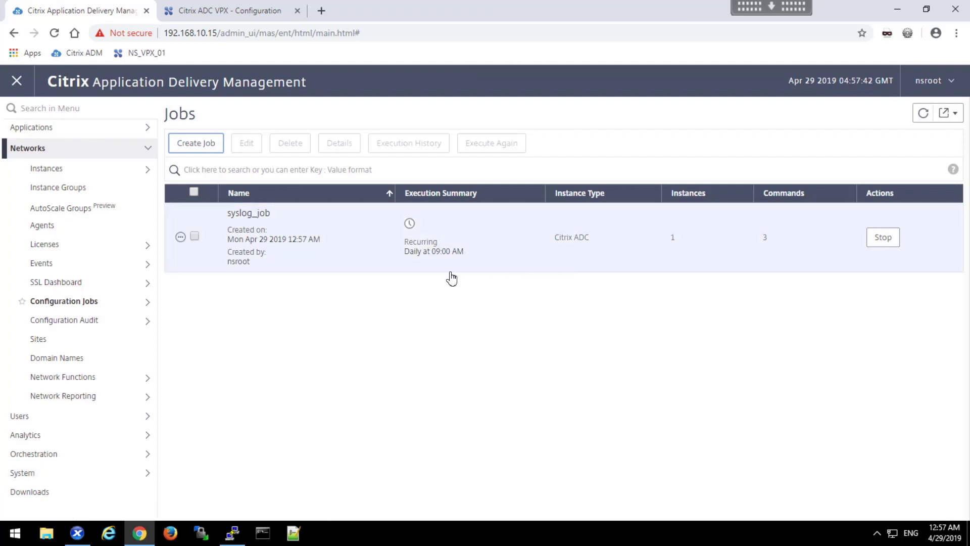
{"action": "left_click", "coordinate": [195, 236]}
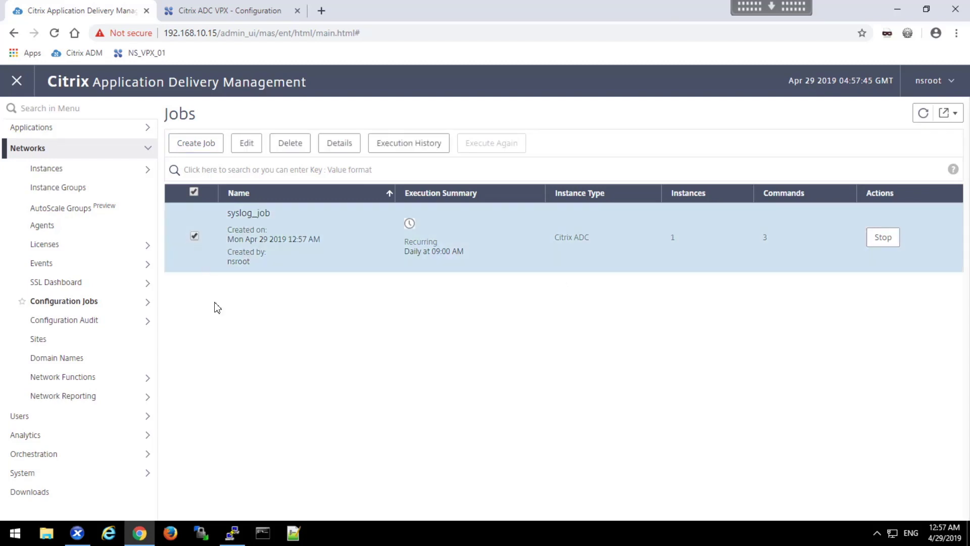
{"action": "left_click", "coordinate": [249, 145]}
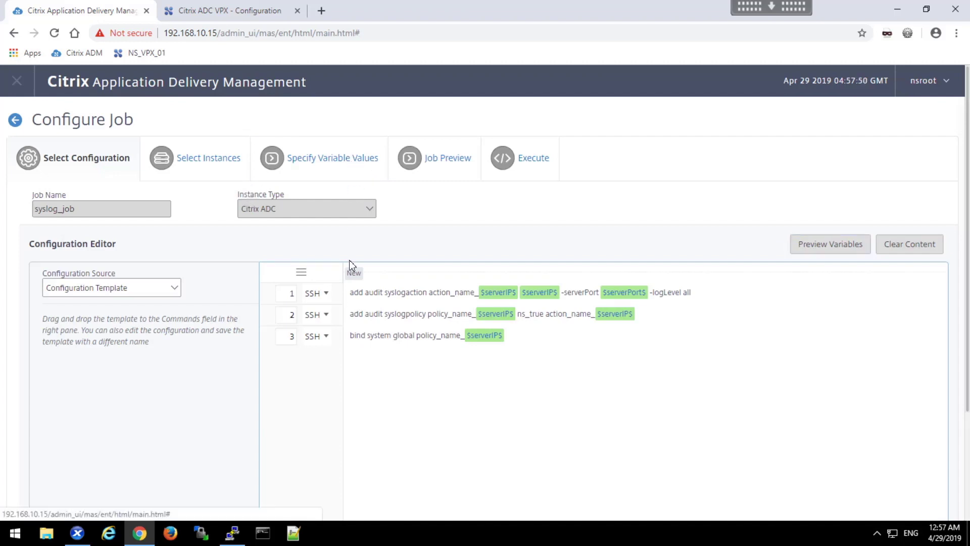
Step through the job's configuration and variable values, then view its empty execution history.
{"action": "scroll", "coordinate": [299, 195], "scroll_direction": "down", "scroll_amount": 3}
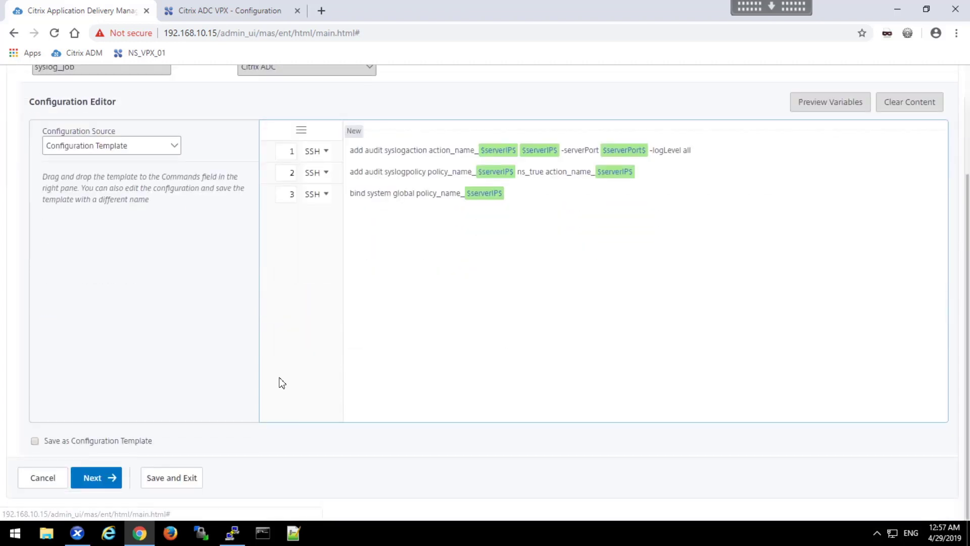
{"action": "left_click", "coordinate": [108, 485]}
{"action": "left_click", "coordinate": [141, 311]}
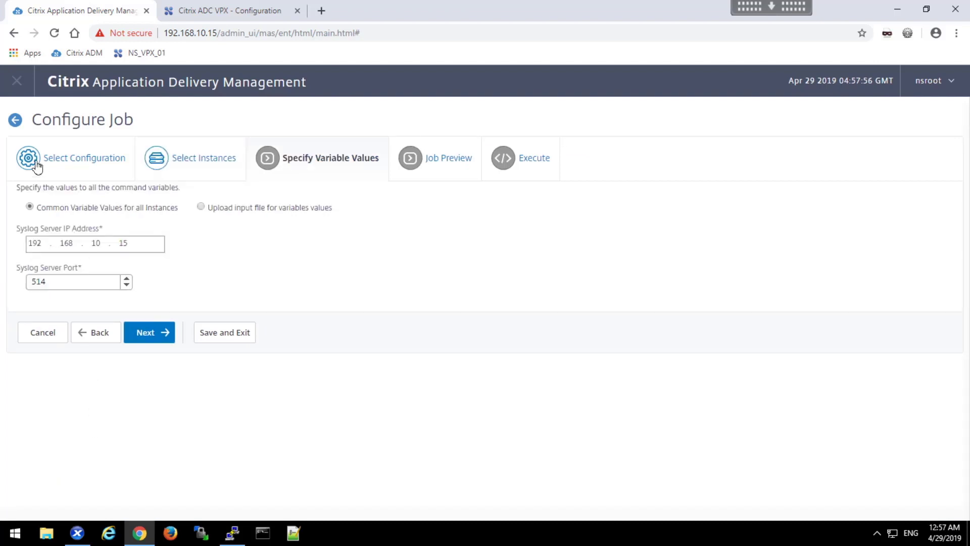
{"action": "left_click", "coordinate": [15, 120]}
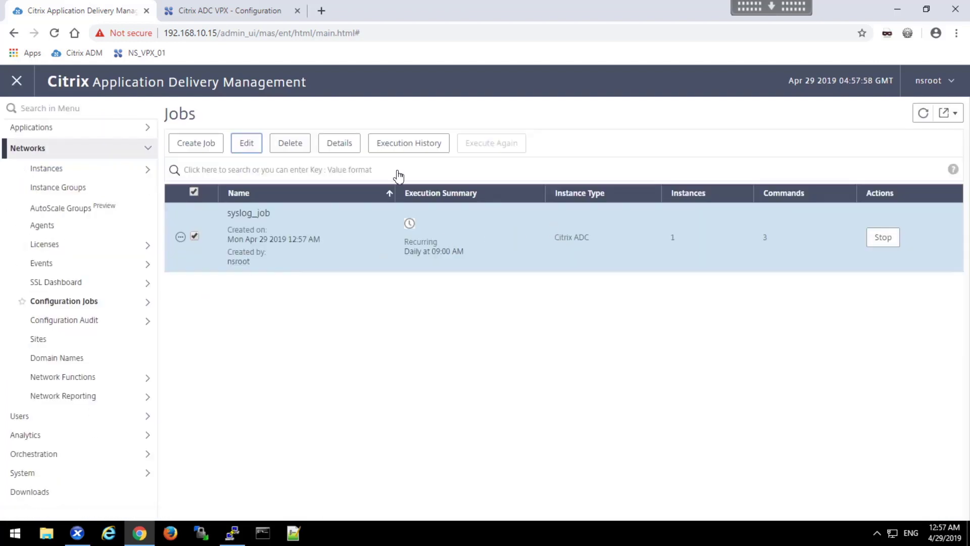
{"action": "left_click", "coordinate": [404, 146]}
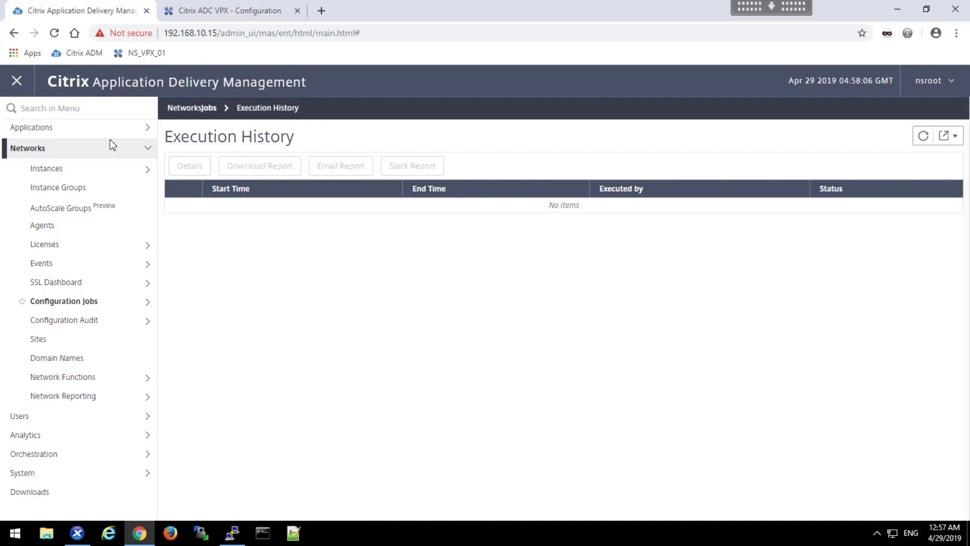
Return to the Jobs list and select syslog_job, shown recurring daily at 09:00 AM.
{"action": "left_click", "coordinate": [76, 304]}
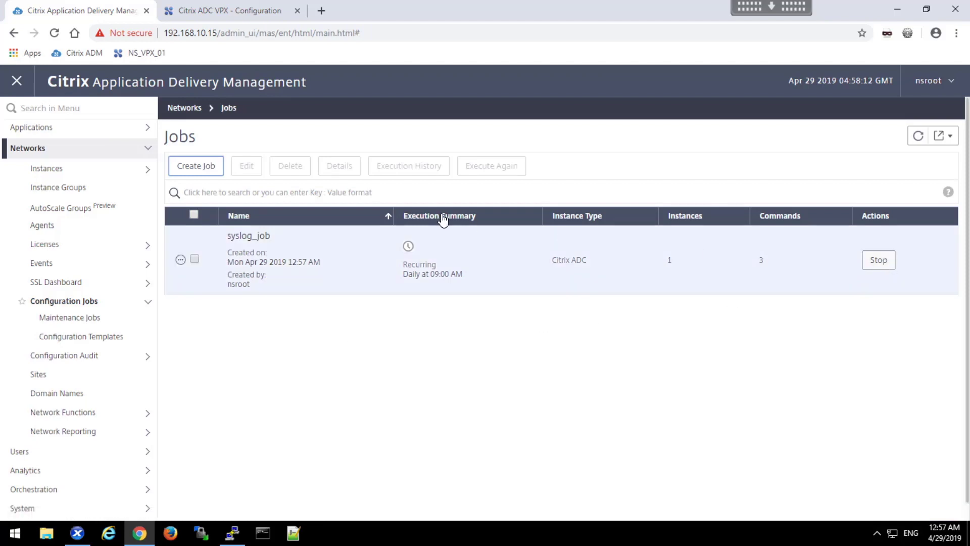
{"action": "left_click", "coordinate": [230, 256]}
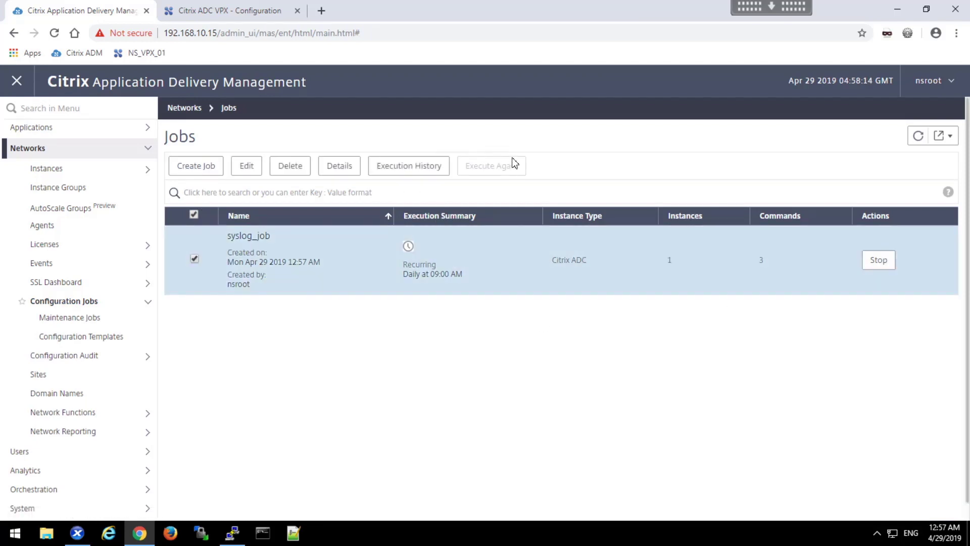